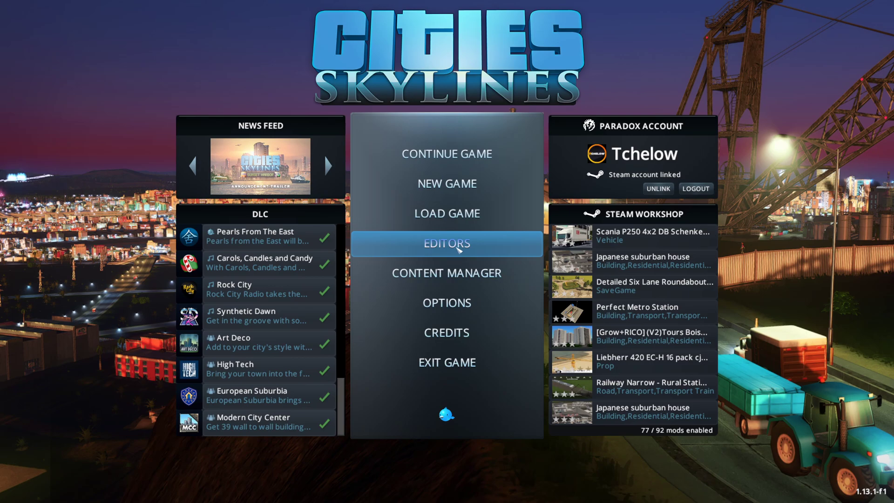
Start a new asset in the Asset Editor using the built-in Temperate theme
click(458, 249)
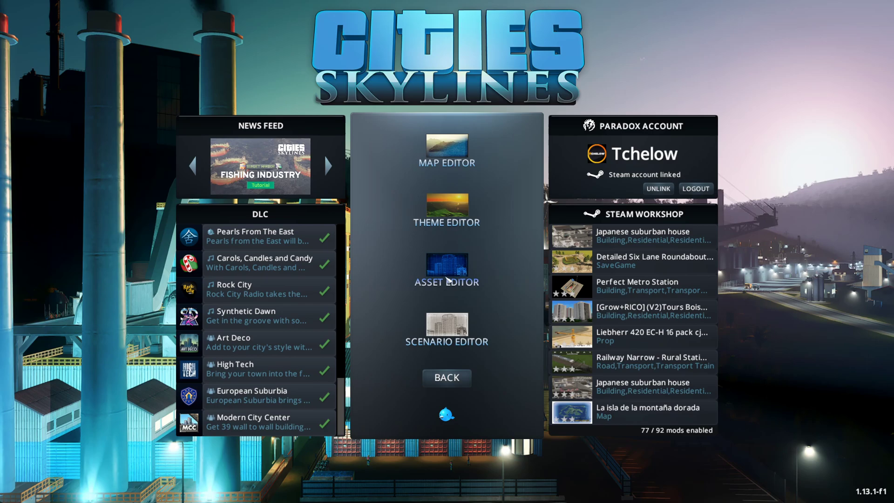
click(449, 276)
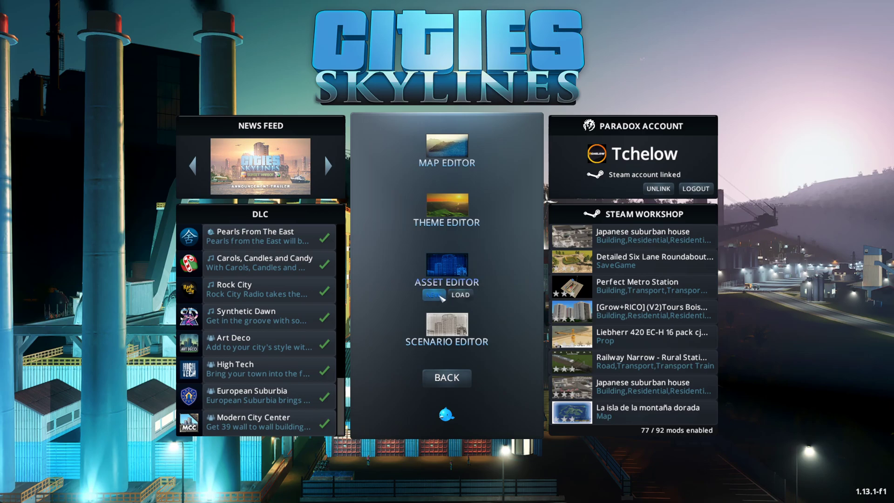
click(435, 295)
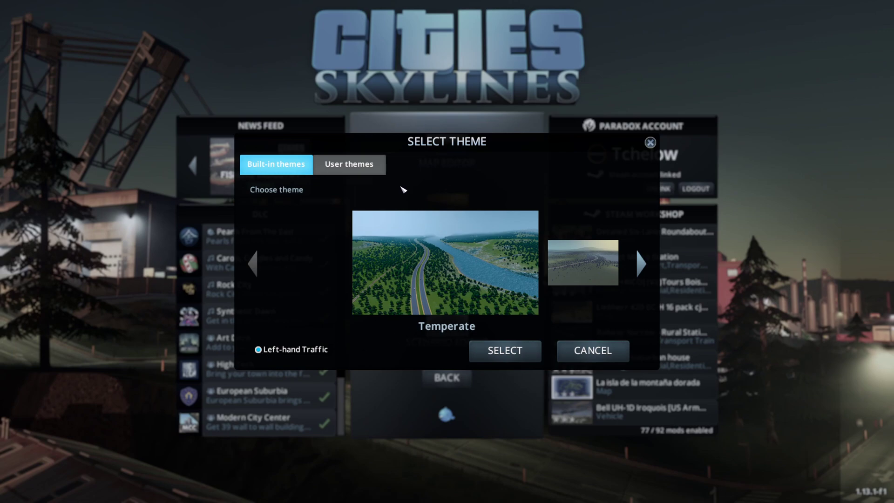
click(349, 165)
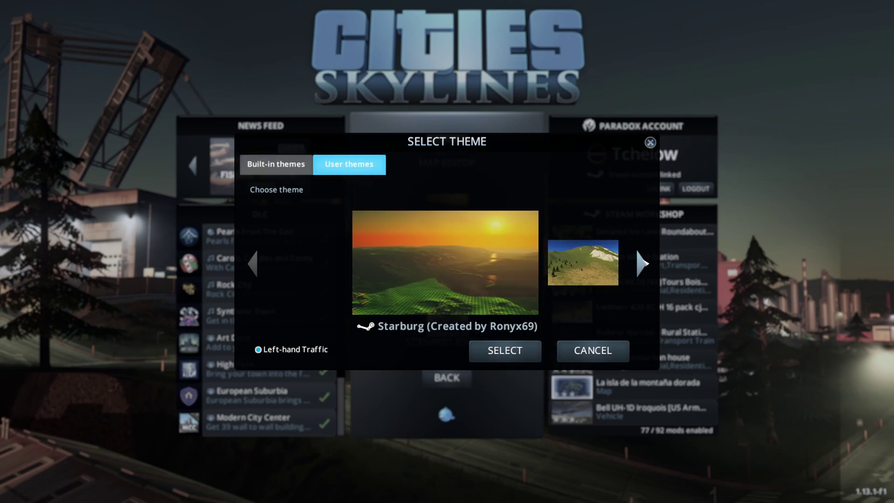
click(263, 162)
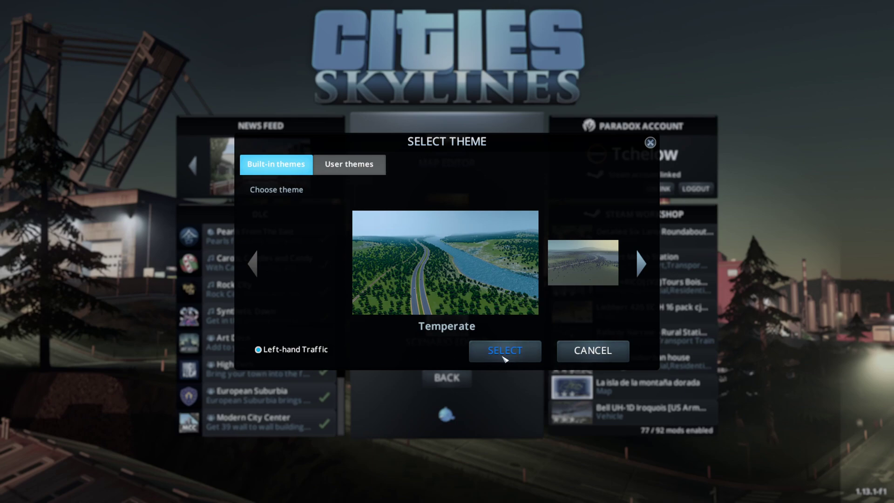
click(505, 352)
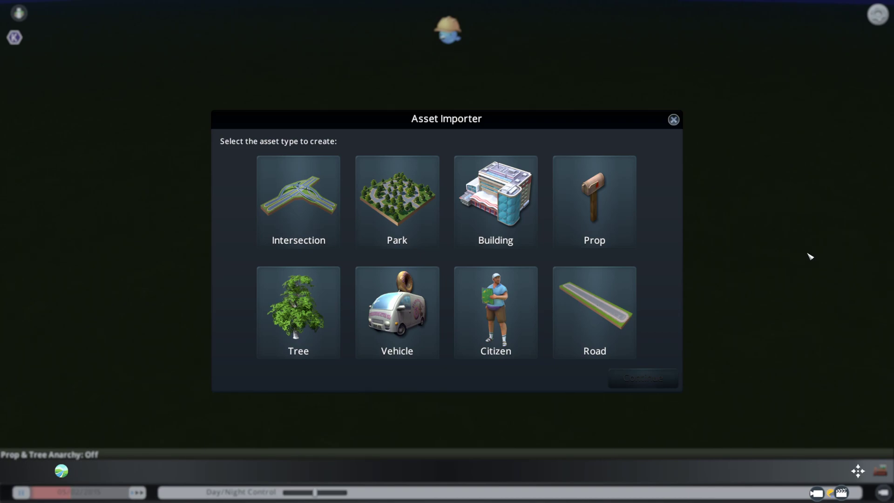
Choose Intersection as the asset type to create in the Asset Importer
click(484, 322)
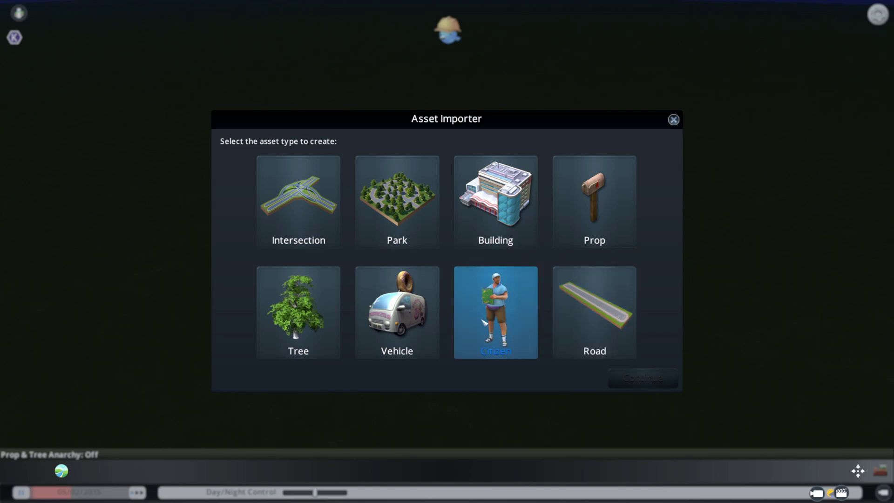
click(412, 348)
click(286, 330)
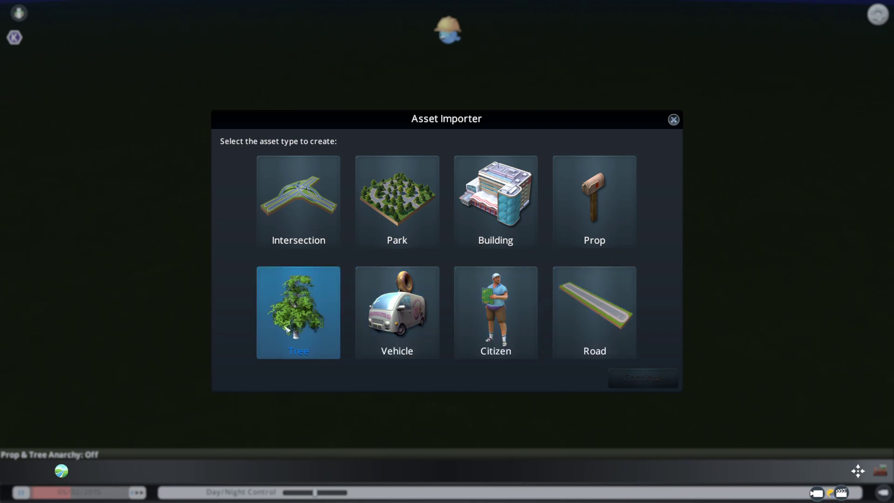
click(626, 222)
click(497, 222)
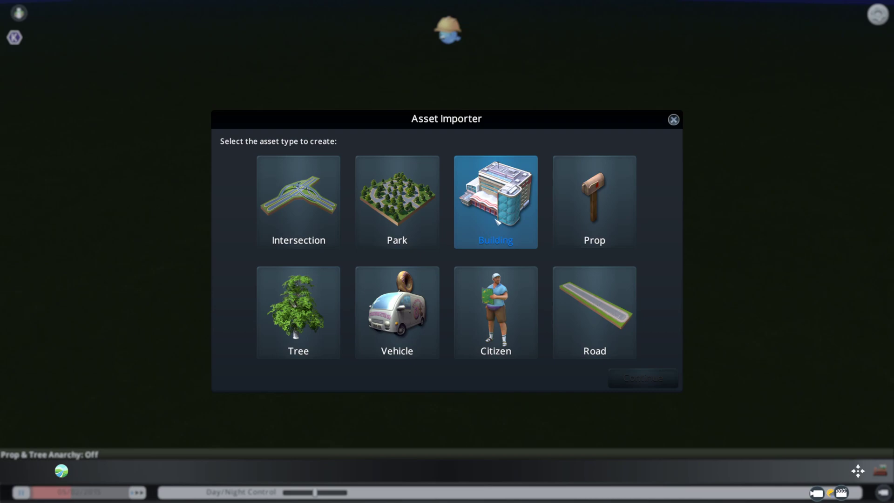
click(400, 215)
click(301, 207)
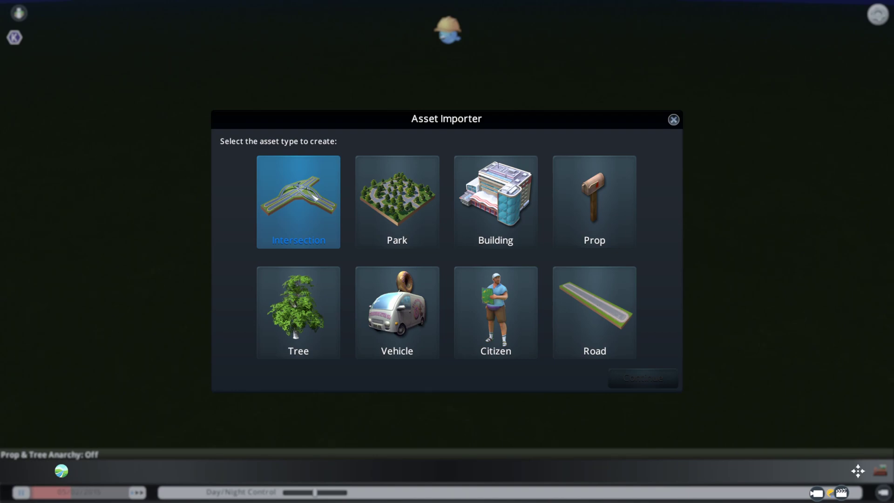
click(301, 203)
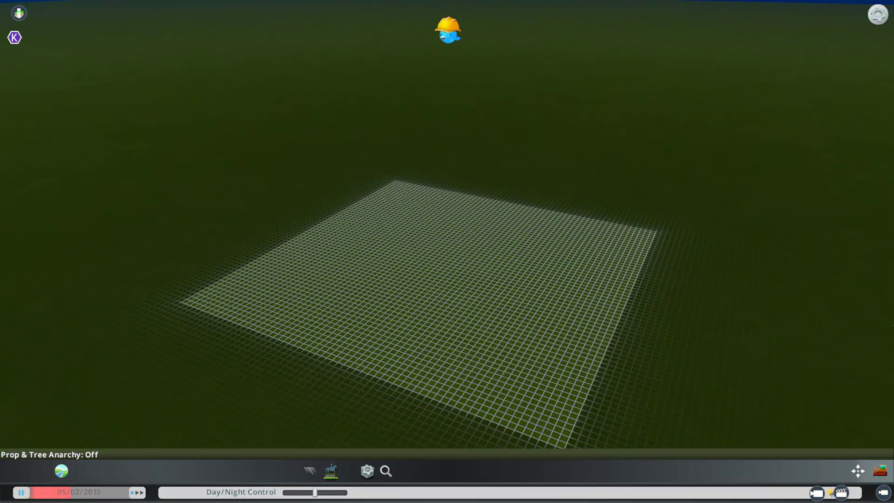
Turn and tilt the camera to look at the whole build grid squarely from above
key(a)
key(d)
middle_drag(593, 273, 652, 345)
middle_drag(412, 345, 393, 245)
key(a)
middle_drag(280, 156, 617, 205)
key(a)
middle_drag(484, 395, 471, 401)
key(s)
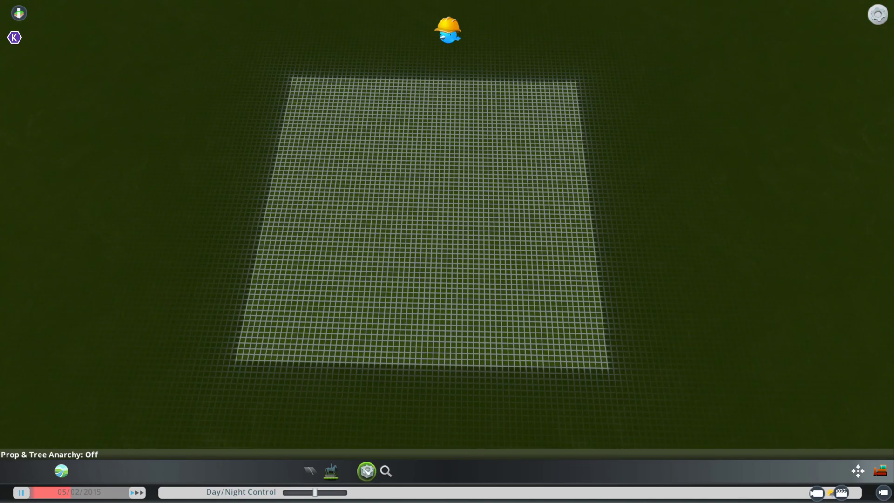
Place the ready-made cloverleaf highway interchange near the middle of the build grid
click(312, 473)
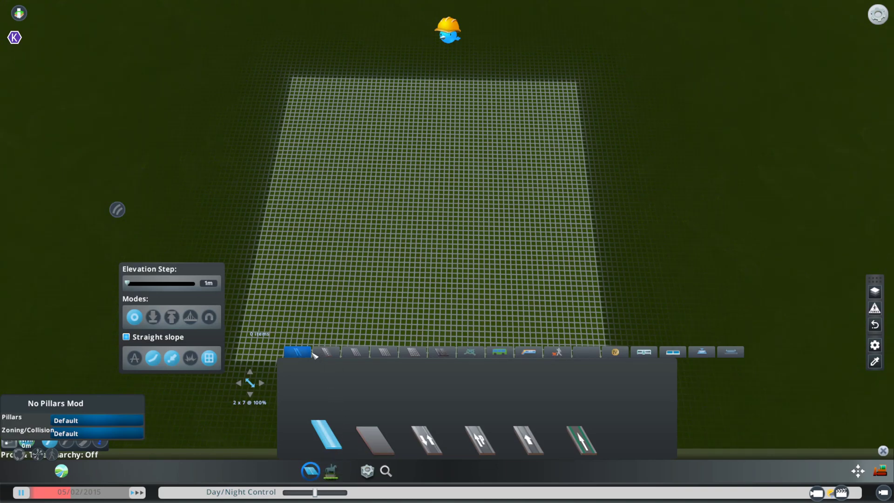
click(327, 353)
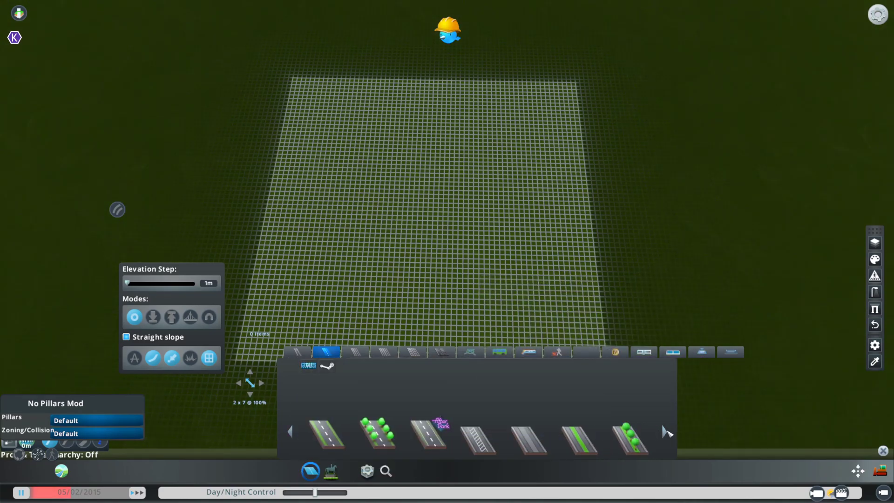
scroll(531, 411, down, 3)
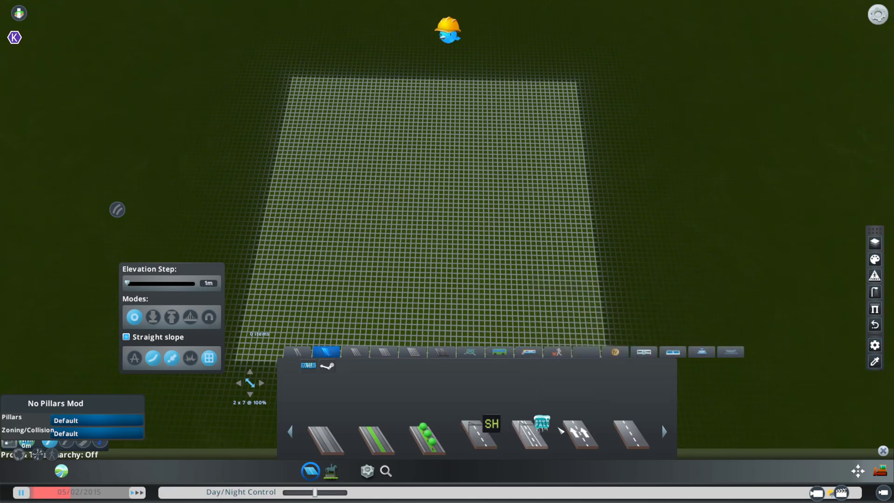
scroll(452, 438, up, 5)
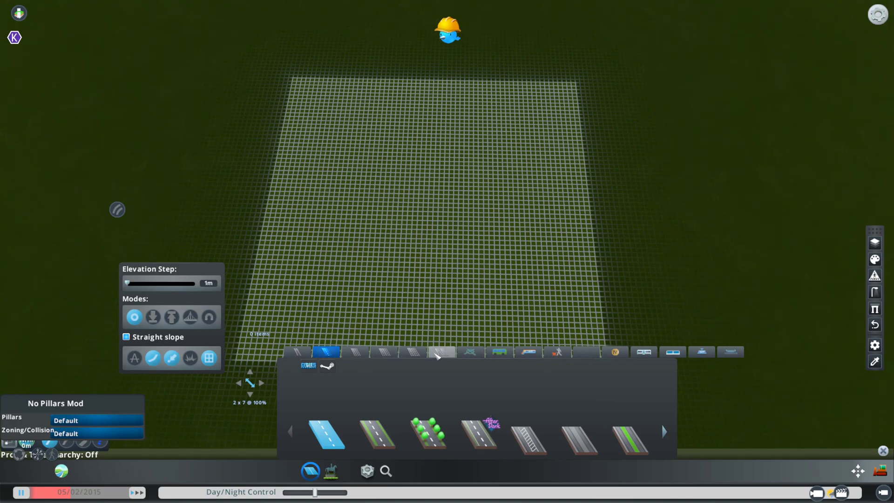
click(470, 352)
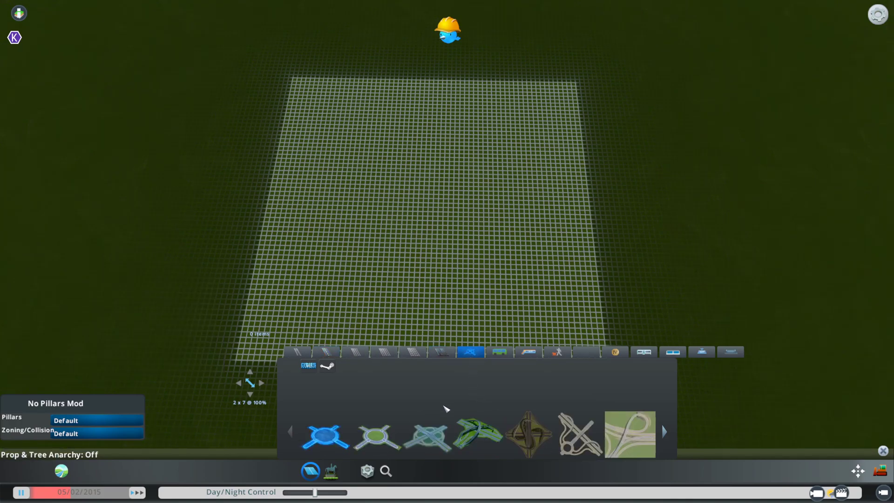
click(528, 434)
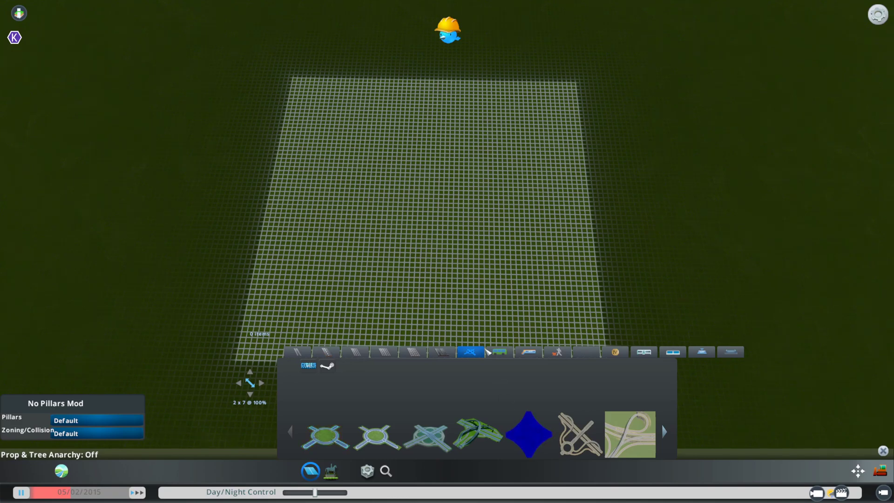
click(427, 436)
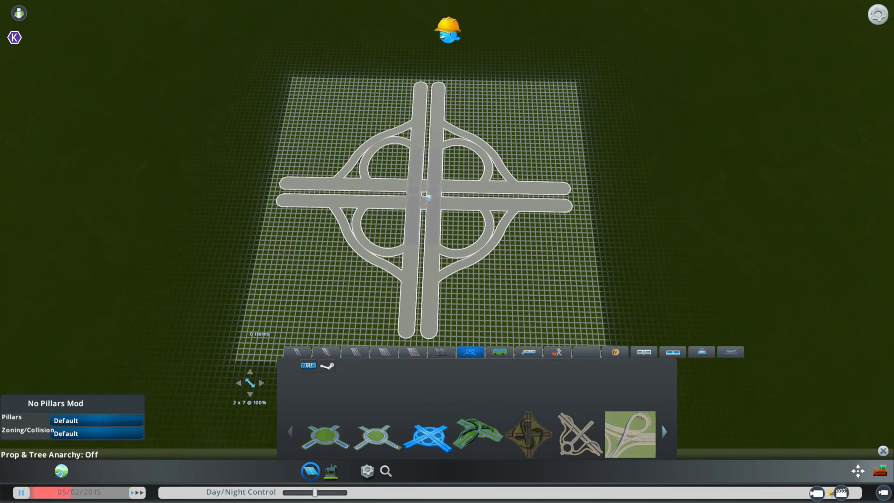
click(433, 204)
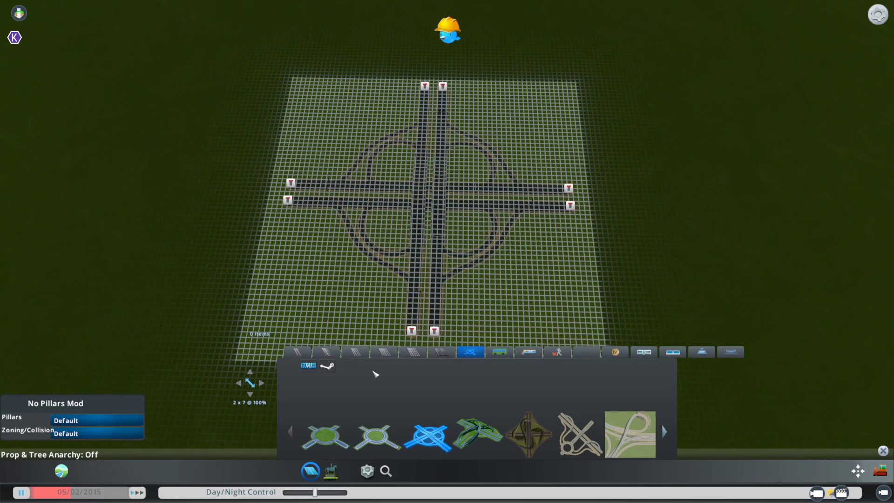
Bring up the highway roads in upgrade mode and move the No Pillars Mod panel clear of the road mode controls
click(338, 354)
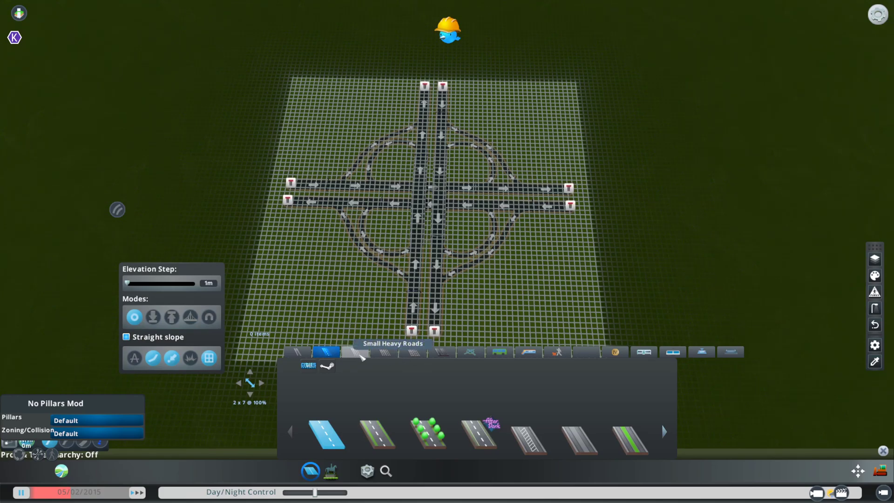
middle_drag(682, 277, 463, 236)
key(s)
scroll(471, 240, up, 8)
scroll(460, 264, up, 5)
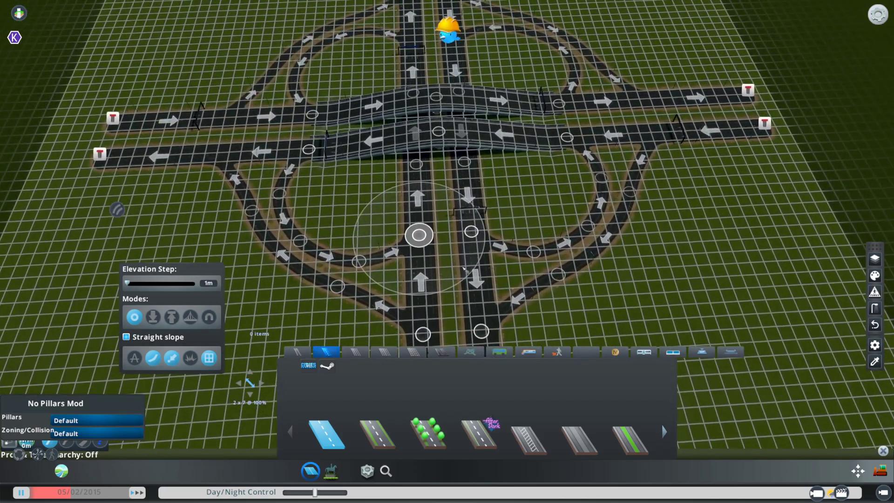
click(441, 352)
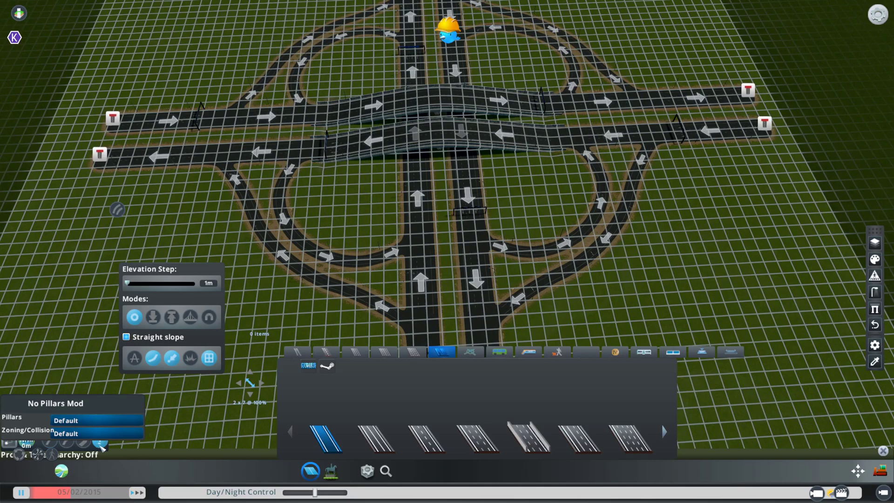
drag(101, 405, 105, 381)
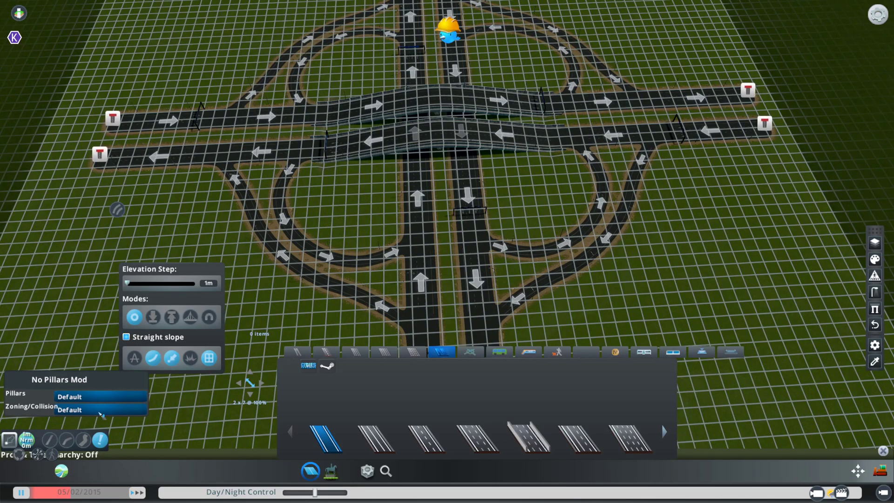
Replace segments of the two main carriageways passing under the overpass with the third, narrower highway type
key(w)
click(416, 256)
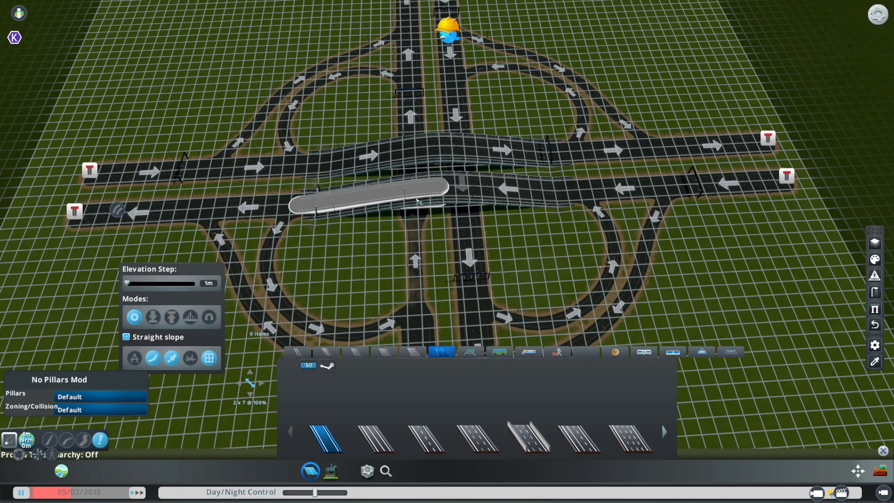
click(426, 438)
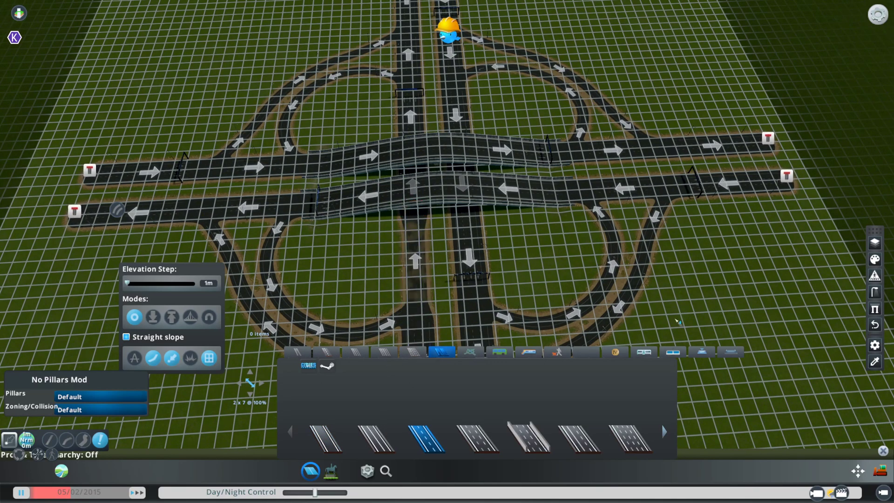
key(w)
click(405, 283)
click(412, 208)
click(465, 205)
key(s)
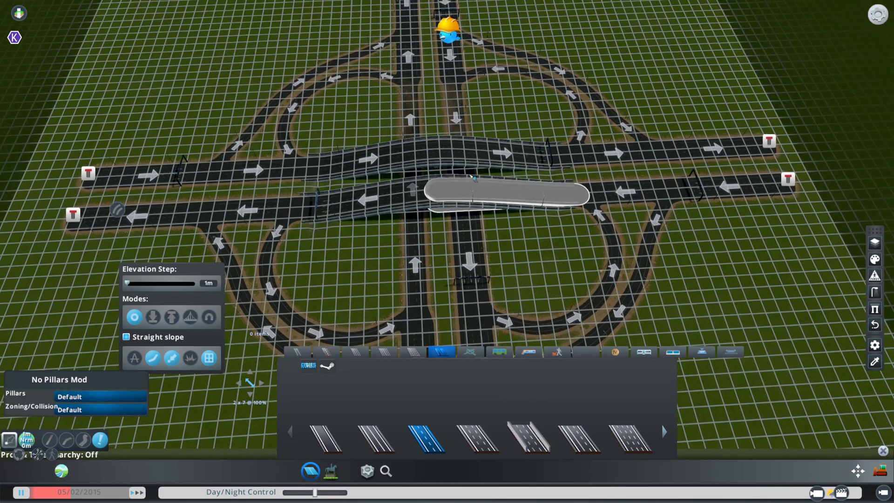
click(465, 174)
click(462, 259)
Replace the southbound carriageway's segments under and just beyond the overpass with the fourth, wider highway type
key(s)
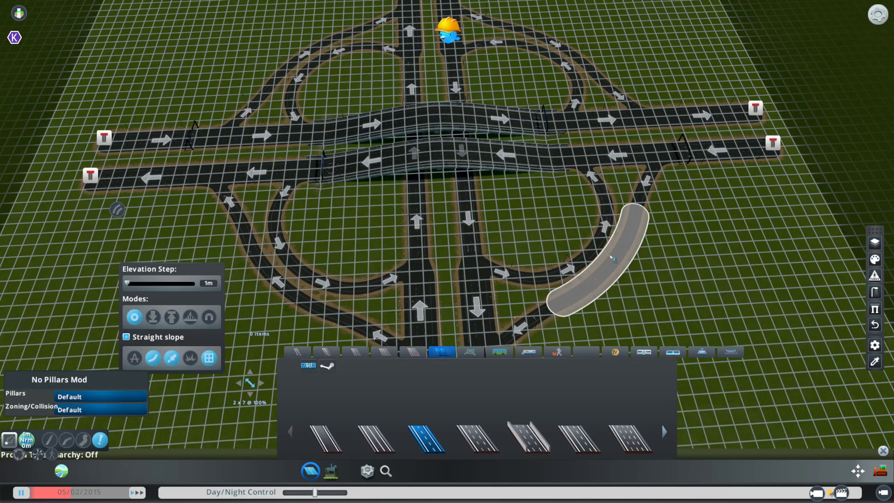
key(s)
key(w)
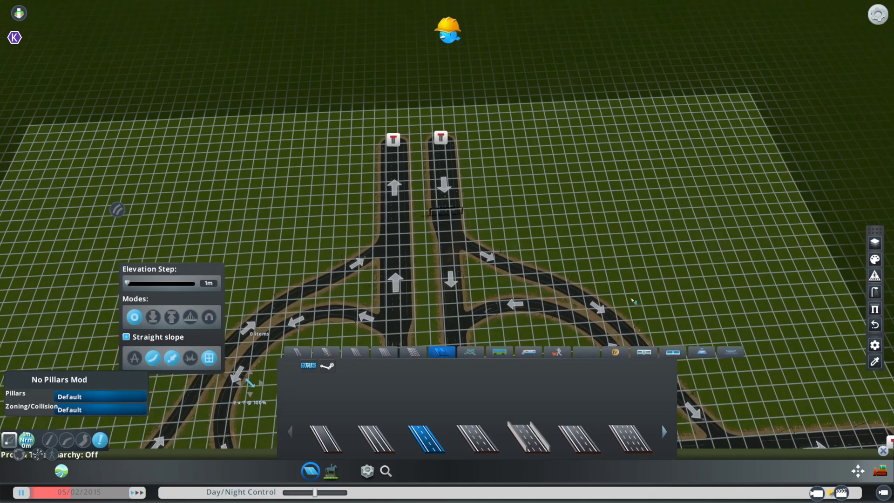
key(s)
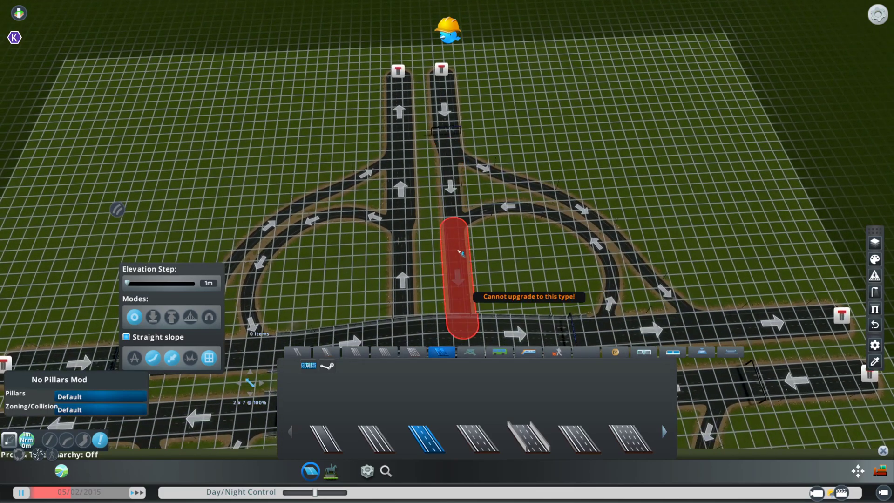
key(s)
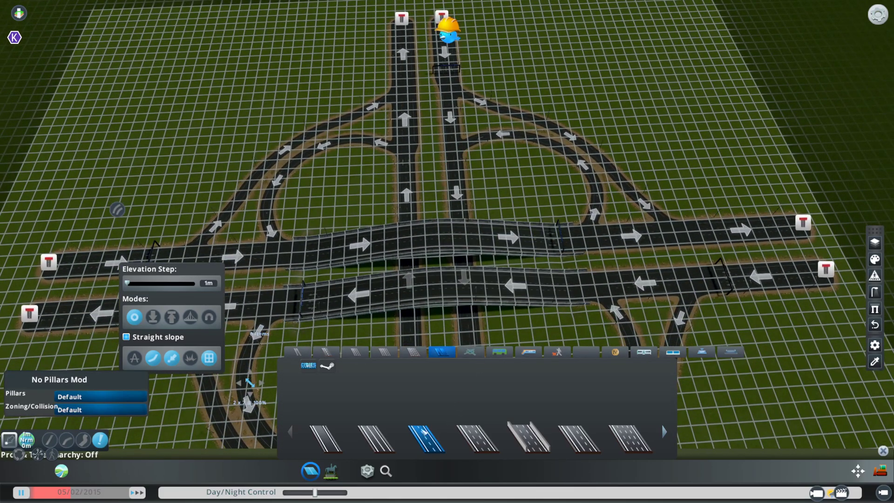
click(477, 438)
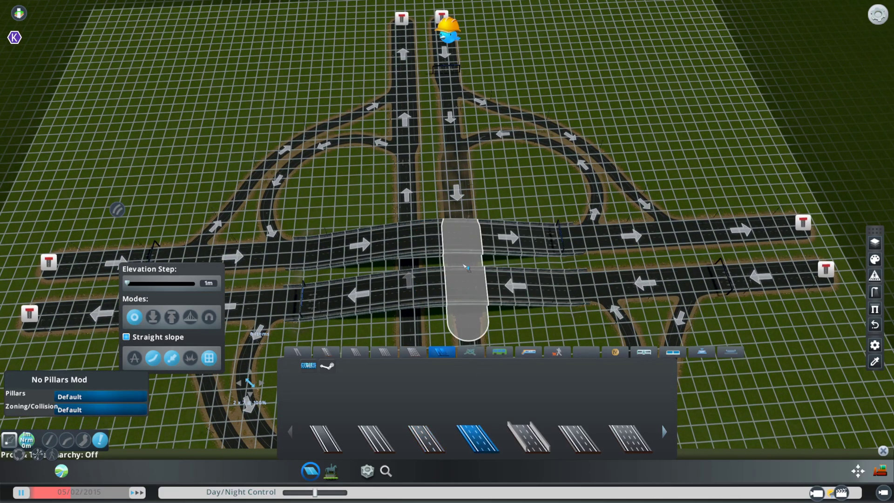
click(464, 265)
key(s)
click(466, 243)
key(s)
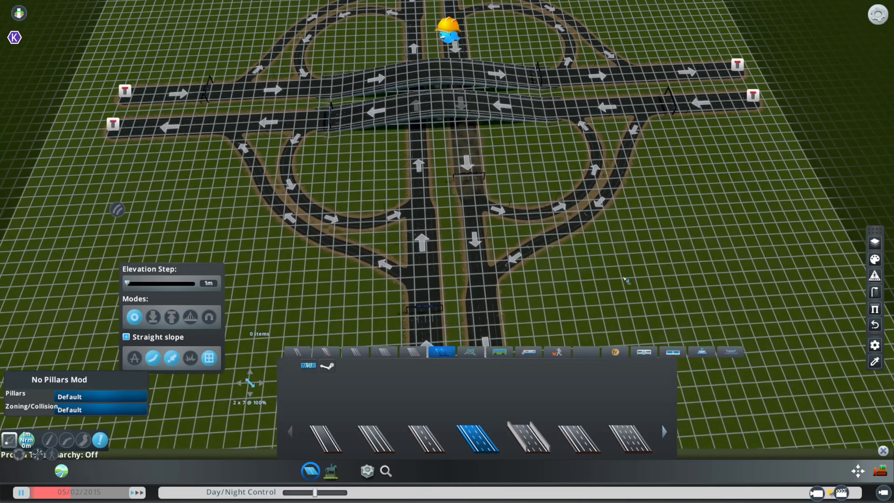
Replace the northbound ground-level carriageway's segment between the ramps on the near side with the third, narrower highway type
key(s)
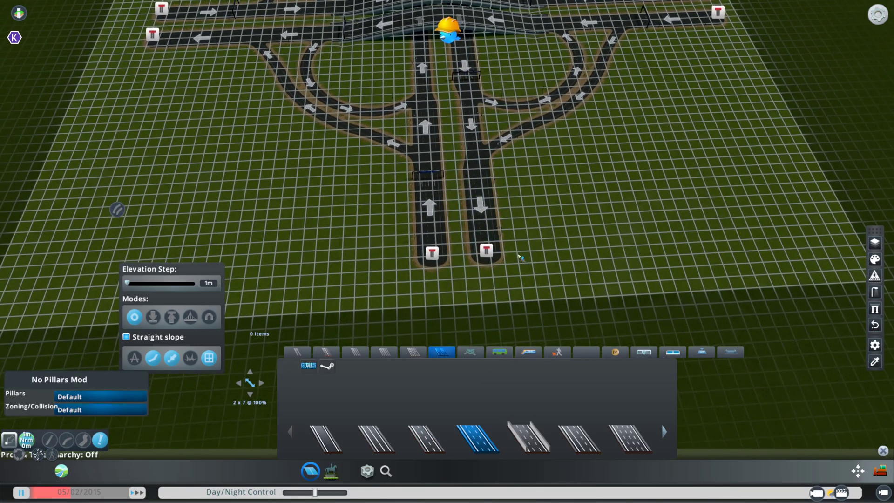
key(w)
key(w)
click(419, 433)
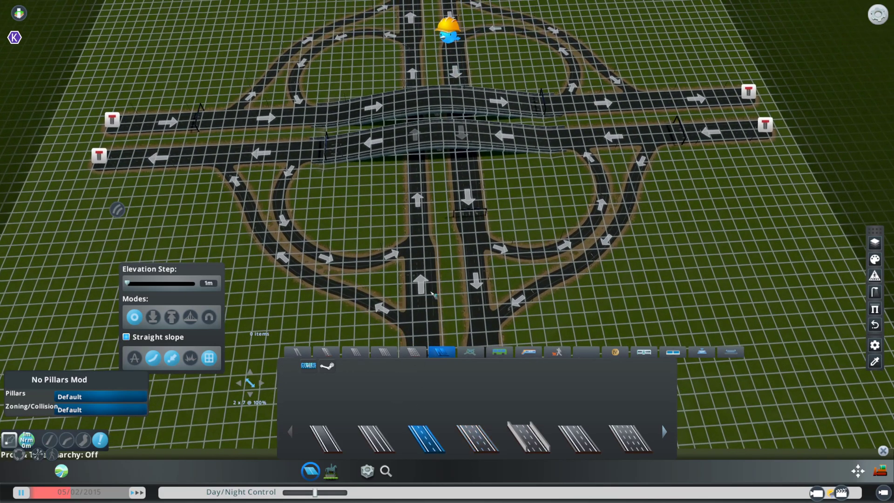
click(424, 275)
Replace the northbound carriageway's segments under and just beyond the overpass with the fourth highway type, and the segment between the far ramps with the third
click(474, 436)
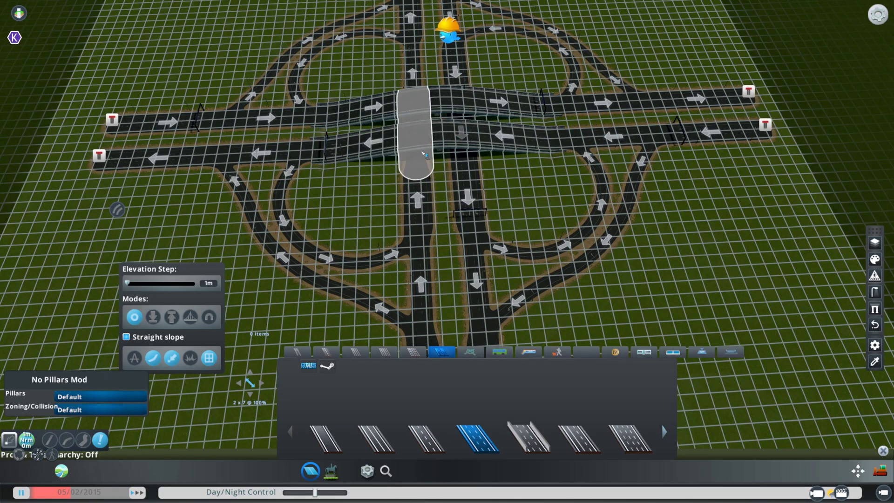
key(w)
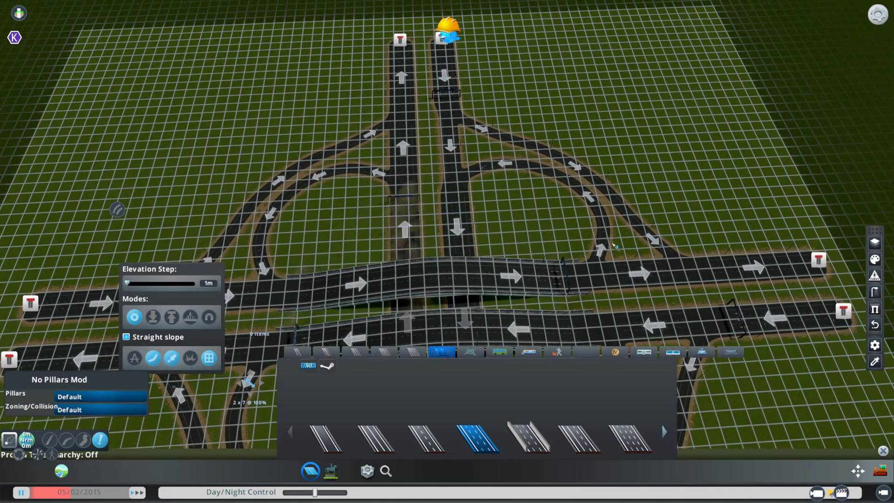
key(s)
key(w)
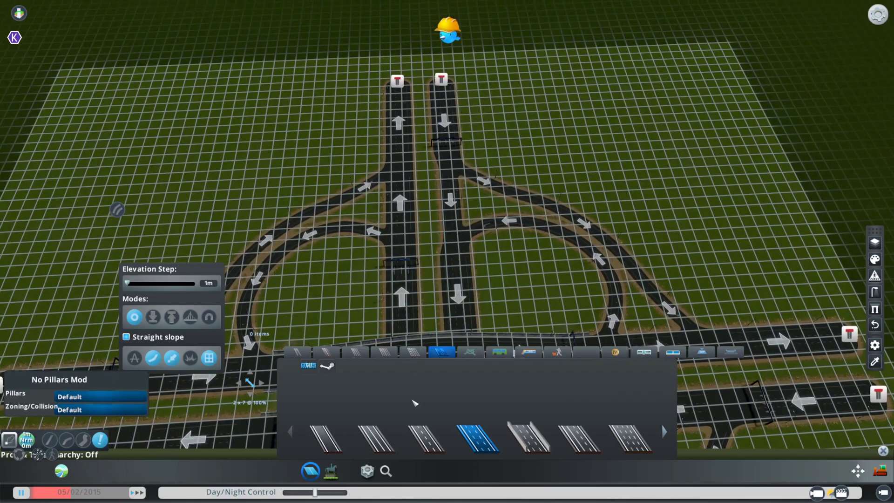
click(426, 438)
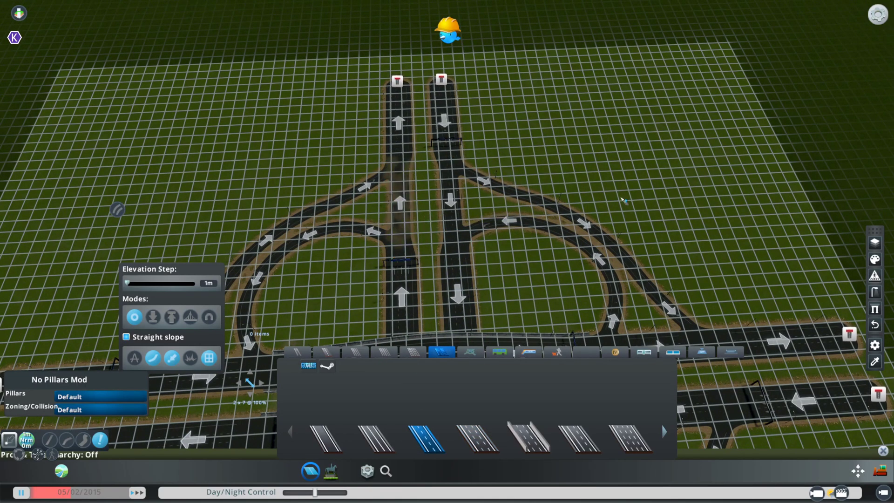
key(s)
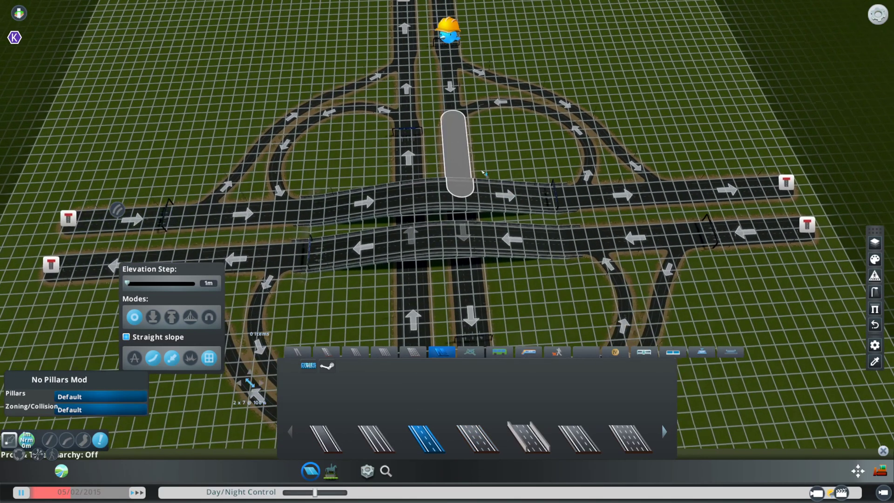
Replace the near-side segment between the ramps on the elevated road's northbound carriageway with the third, narrower highway type
middle_drag(362, 277, 498, 321)
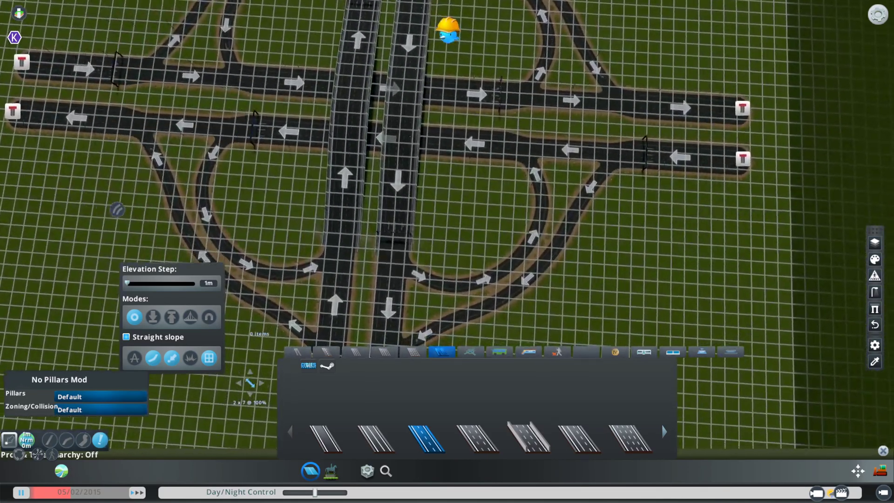
key(a)
key(s)
key(s)
mouse_move(456, 259)
middle_down()
mouse_move(473, 256)
mouse_move(445, 249)
middle_up()
key(d)
key(w)
key(w)
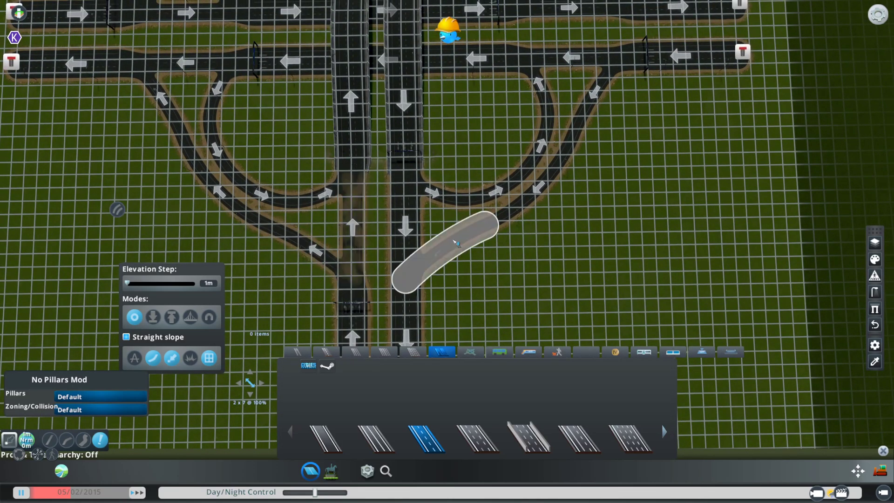
key(w)
key(s)
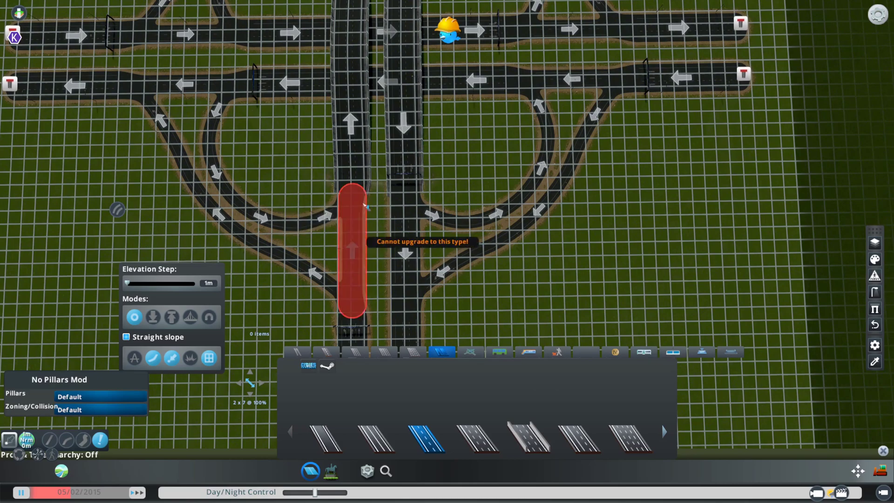
Replace the segments between the ramps on the far side of the overpass on both elevated-road carriageways with the third, narrower highway type
key(w)
key(w)
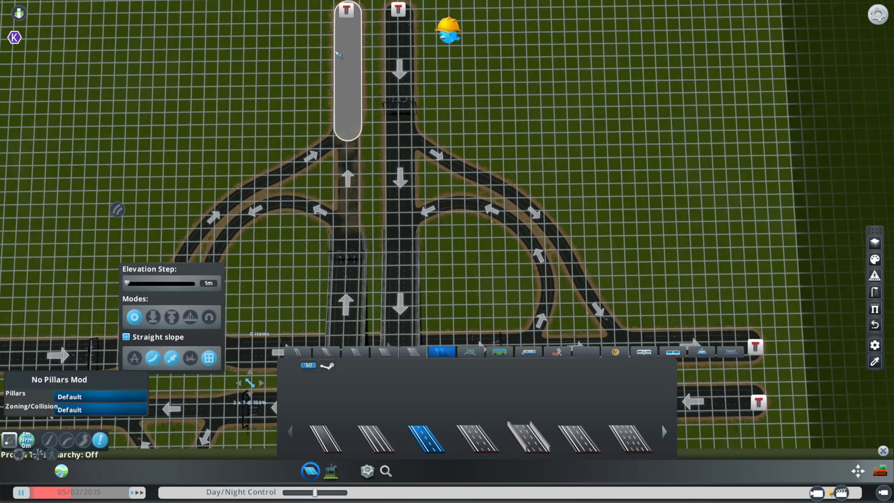
key(w)
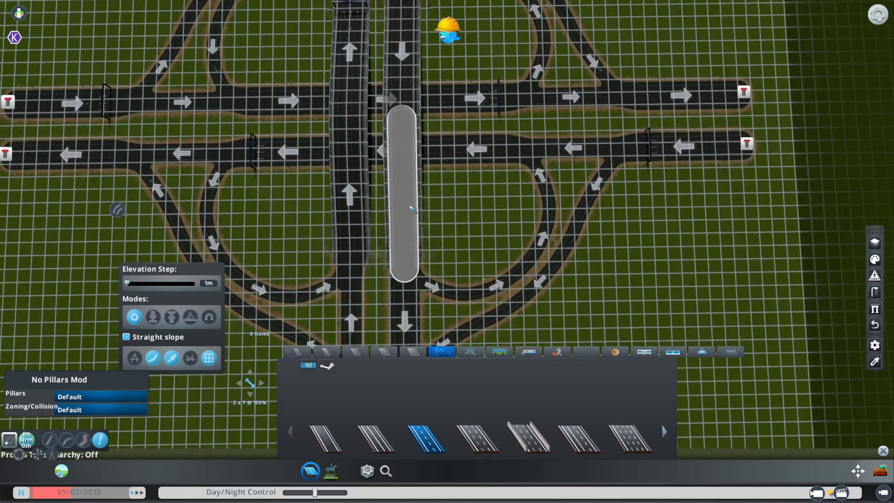
Try the third, narrower highway type on the southbound carriageway's overpass segment and return it to the fourth type
click(412, 208)
key(s)
middle_drag(695, 269, 658, 209)
middle_drag(308, 196, 409, 263)
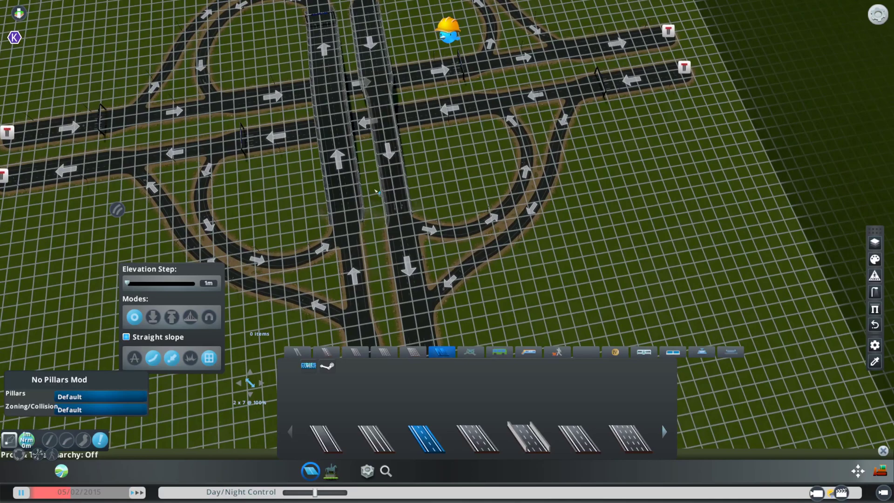
click(478, 437)
click(383, 177)
Hide the build grid and check the modified interchange from several angles
middle_drag(550, 284, 466, 254)
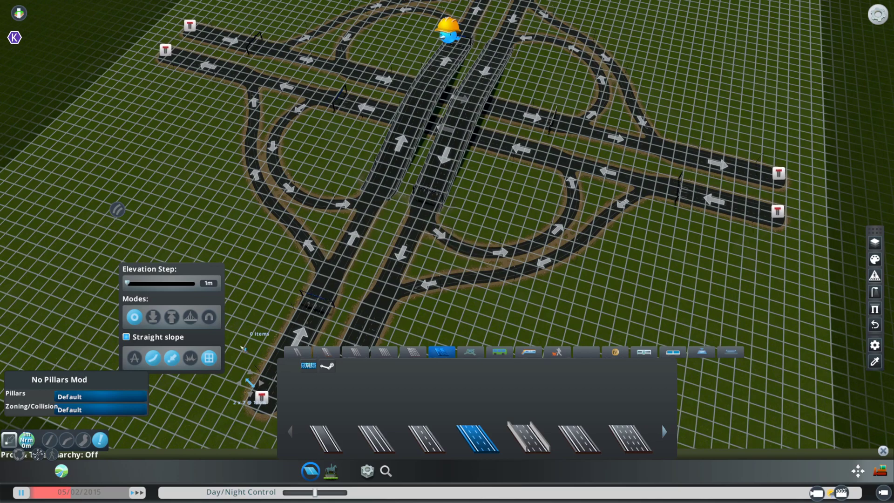
click(209, 358)
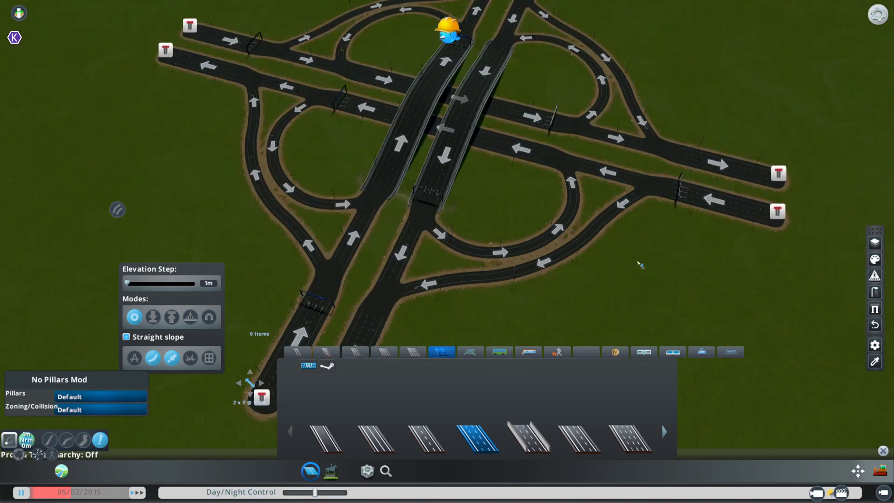
key(w)
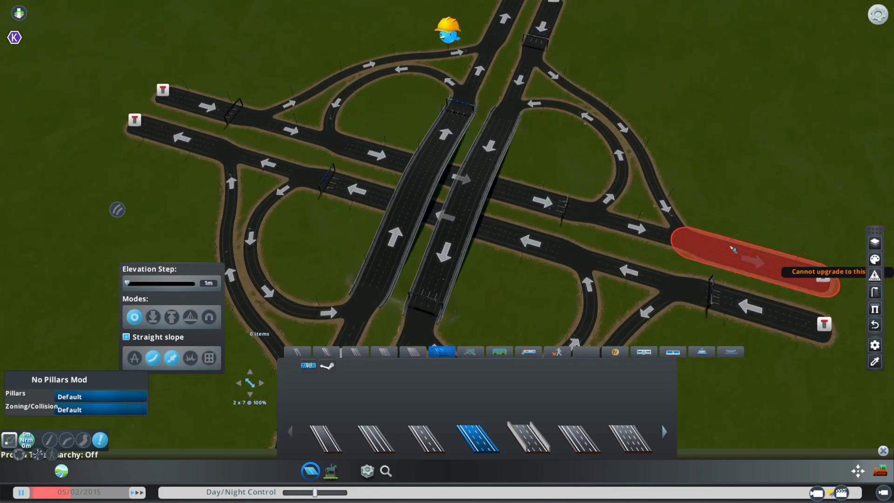
key(s)
middle_drag(736, 235, 666, 235)
middle_drag(494, 200, 435, 193)
middle_drag(456, 253, 458, 241)
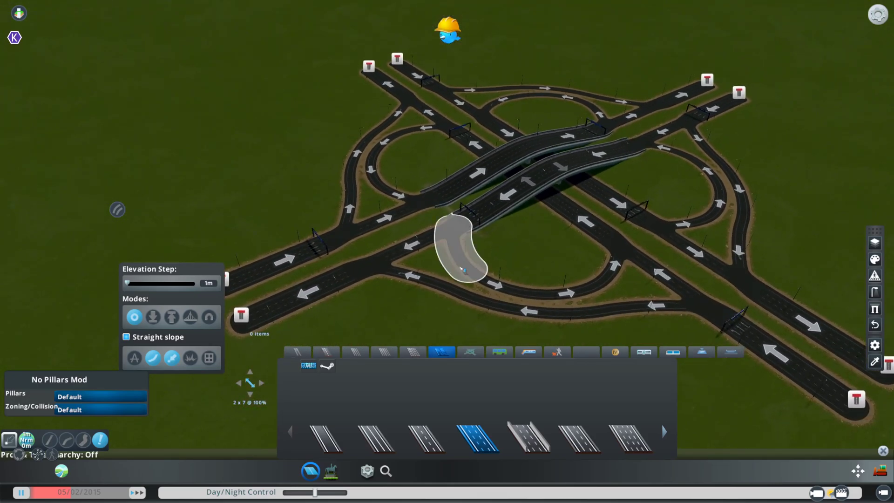
Plant one tree of the fifth listed type inside each of the four cloverleaf loops
click(332, 471)
click(355, 351)
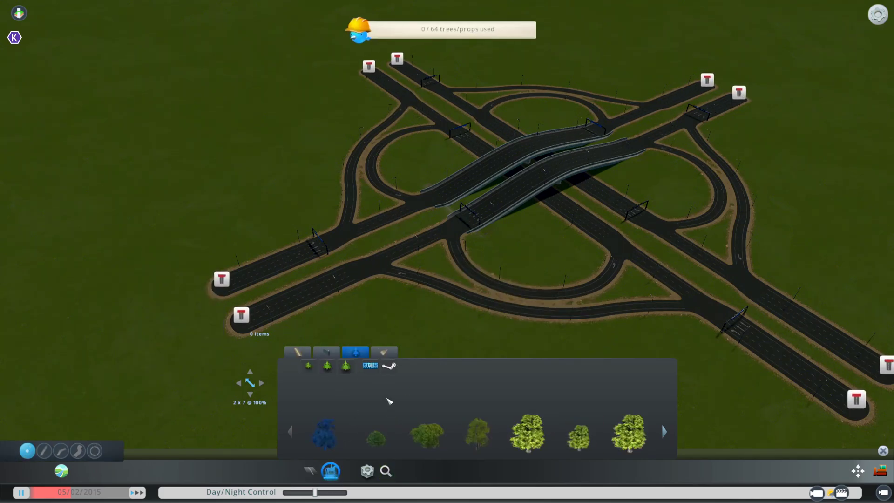
click(527, 433)
click(529, 243)
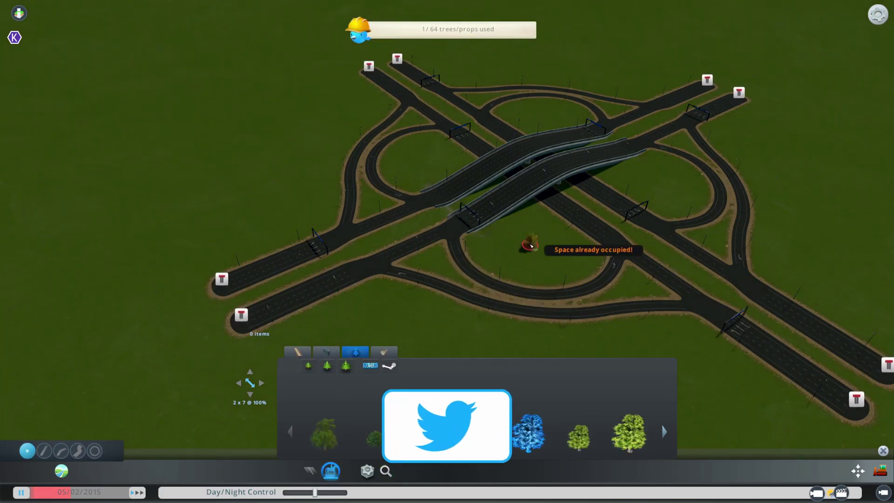
click(661, 180)
click(546, 113)
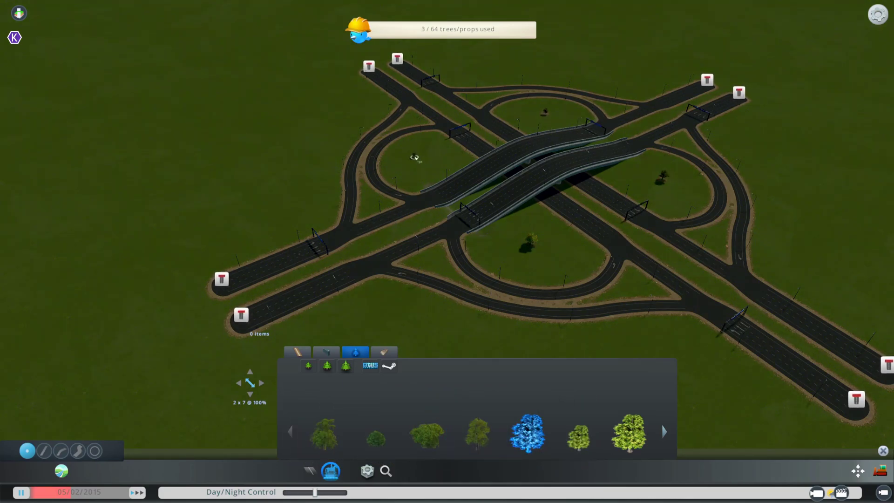
click(423, 160)
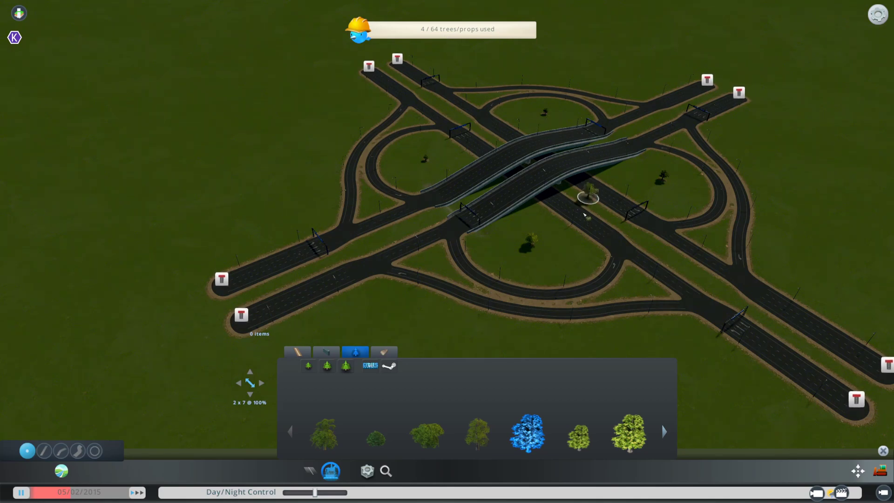
Plant the same tree four times in the elevated road's median and once in each of the eight gaps between the ramps and carriageways
click(374, 241)
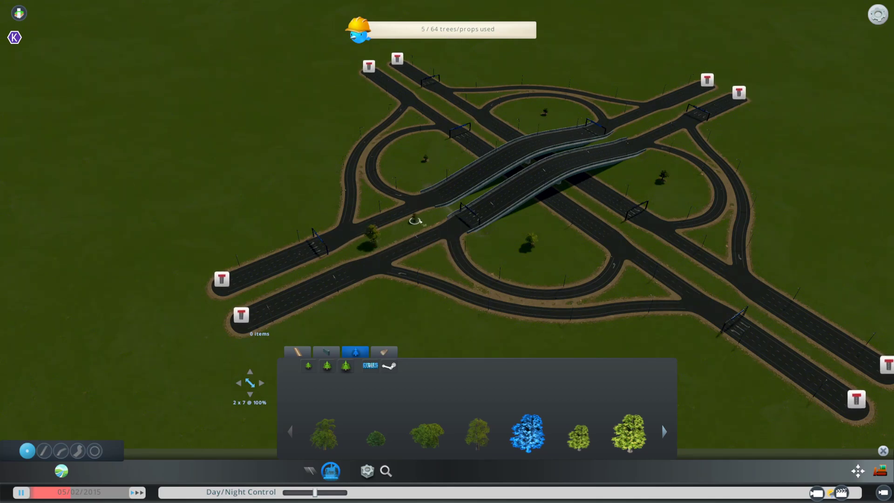
click(637, 126)
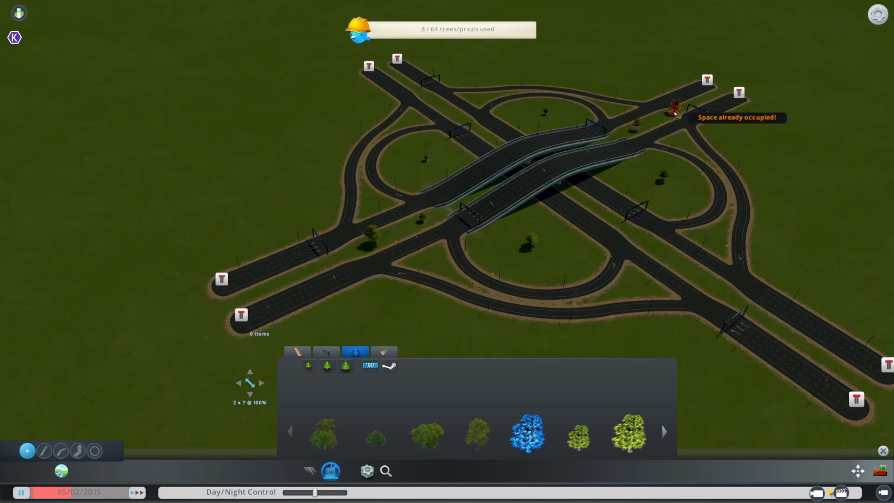
click(617, 109)
click(683, 136)
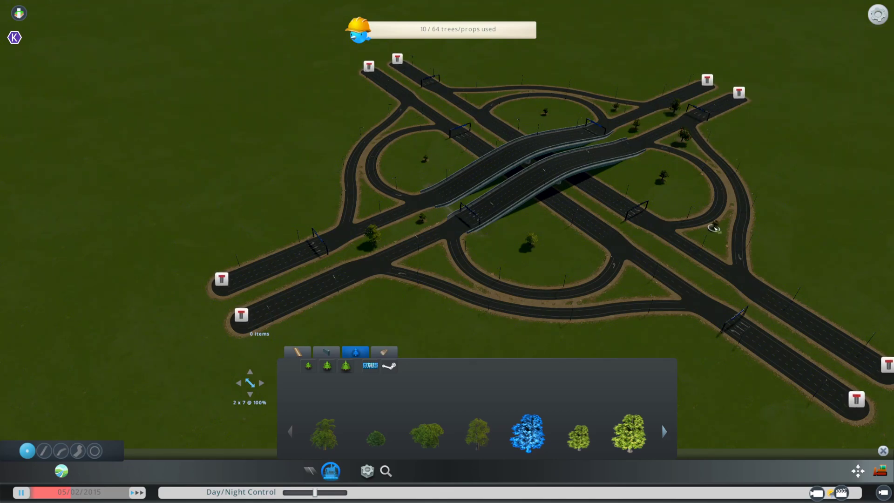
click(709, 240)
click(644, 278)
click(422, 248)
click(364, 201)
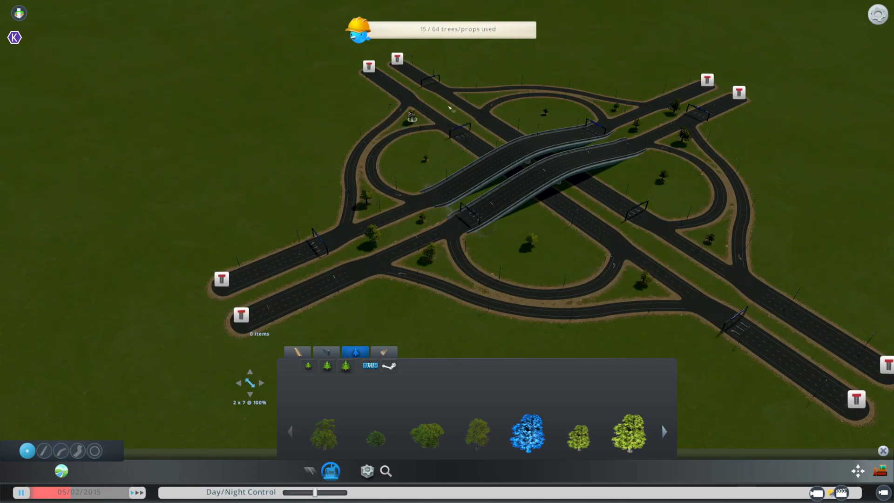
click(474, 99)
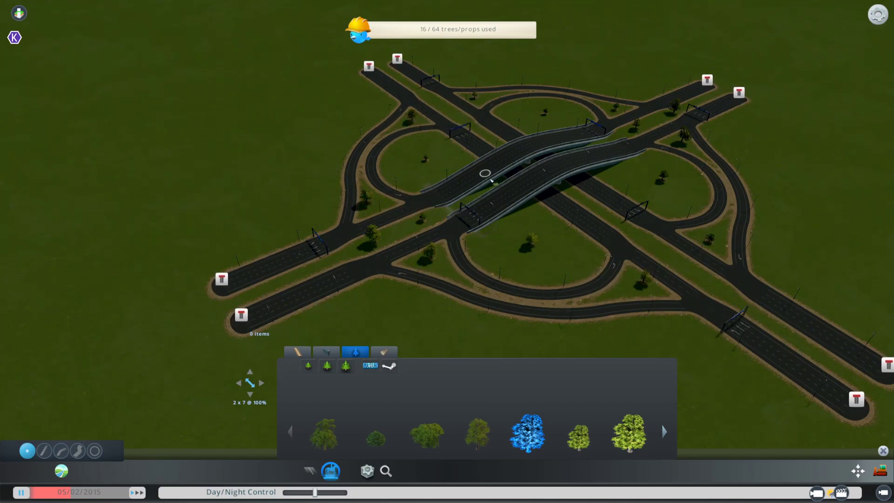
Plant four more of the same trees in the ground-level road's median, two on each side of the overpass
middle_drag(508, 254, 553, 275)
click(341, 87)
click(368, 99)
click(610, 178)
click(606, 191)
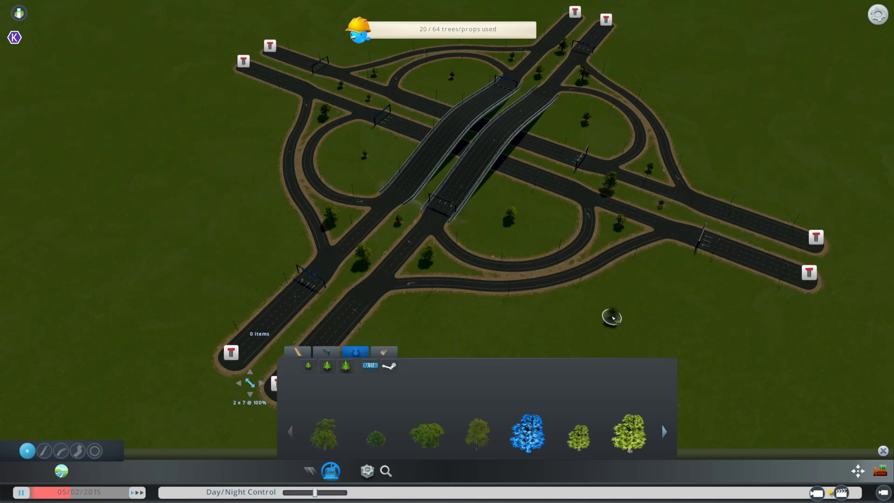
Frame the whole interchange, start saving the asset and name it "Clover Math"
scroll(612, 318, down, 5)
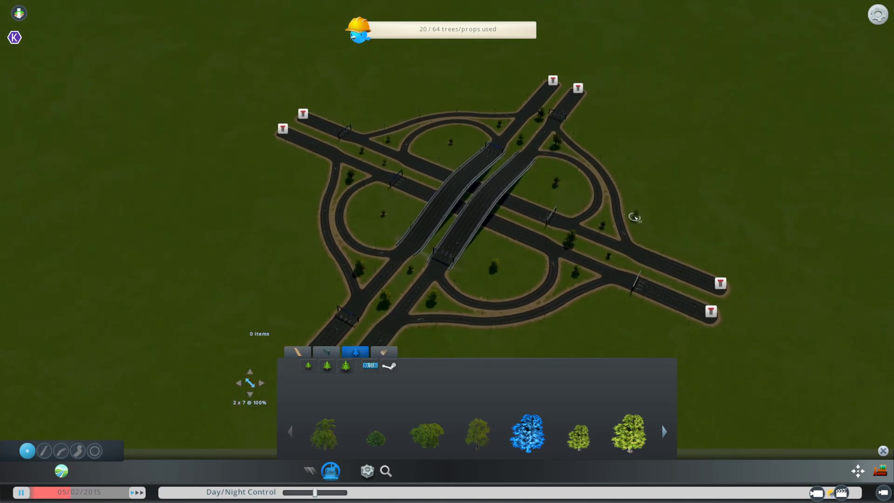
key(s)
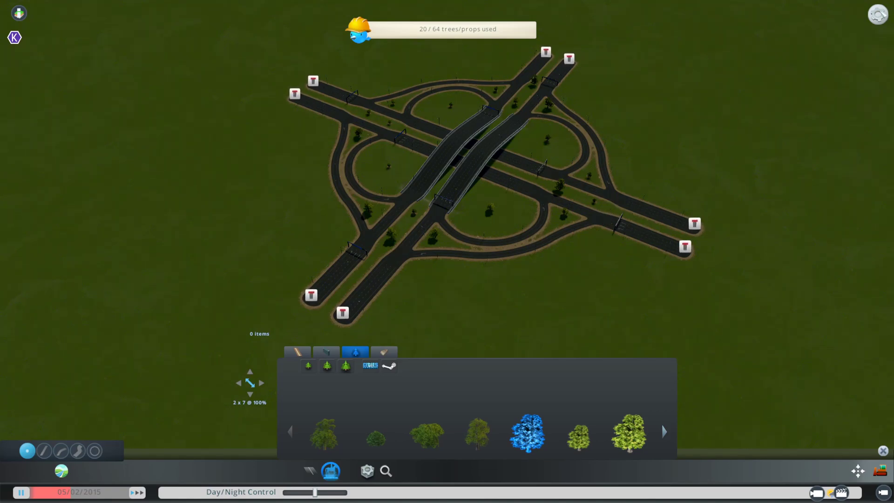
click(878, 15)
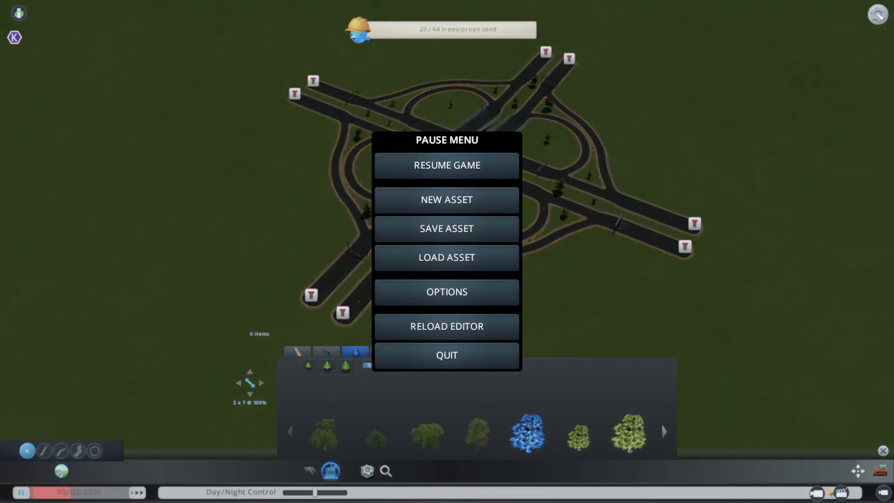
click(460, 235)
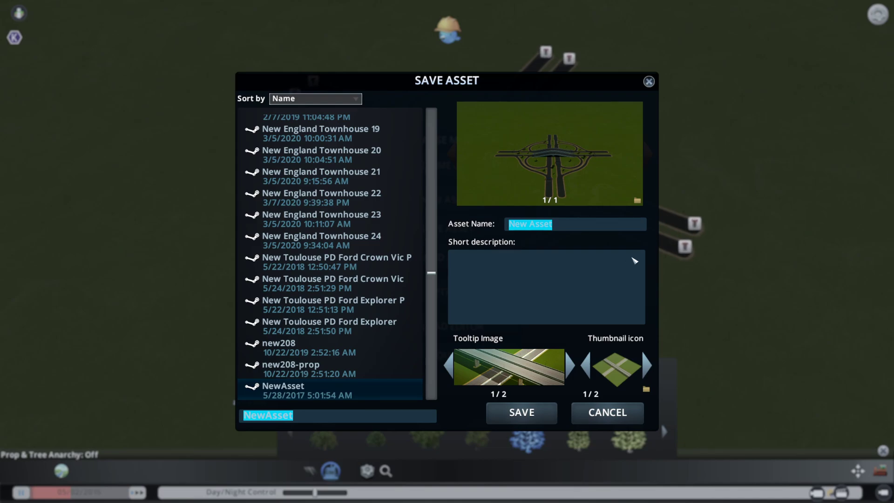
text(Clover Math)
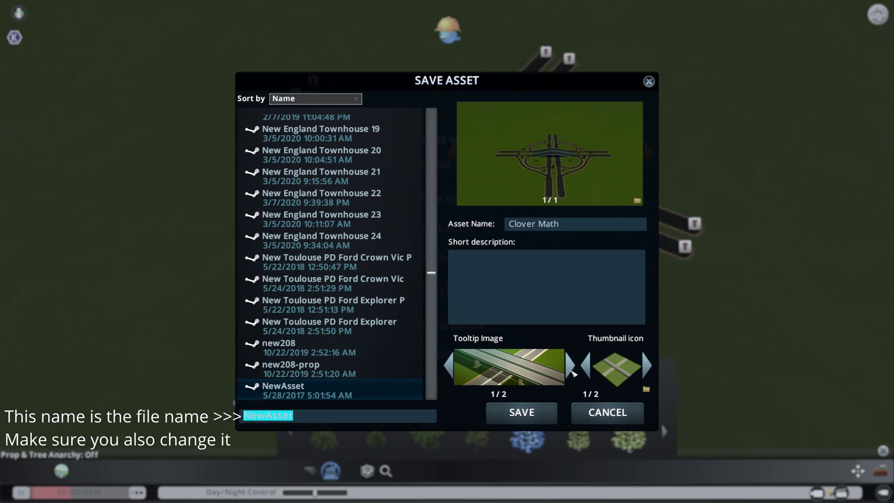
Choose the second tooltip image and the second thumbnail icon, both showing the interchange, and save the asset
click(571, 368)
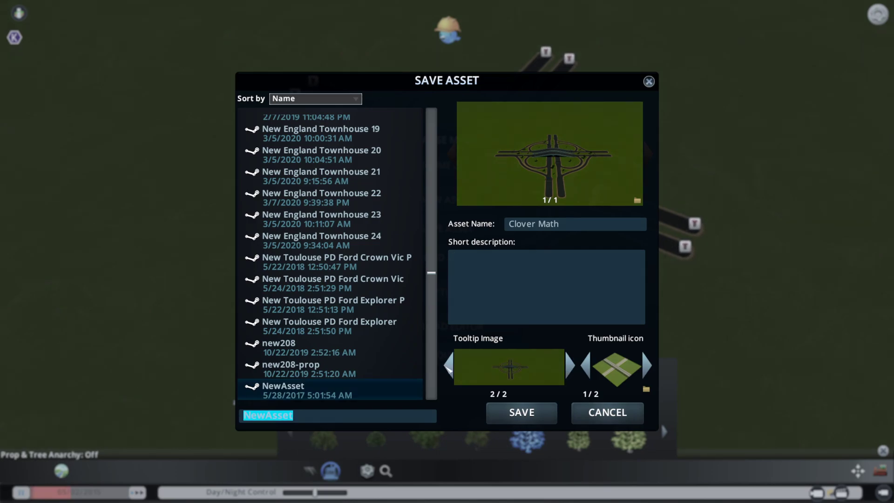
click(448, 367)
click(575, 370)
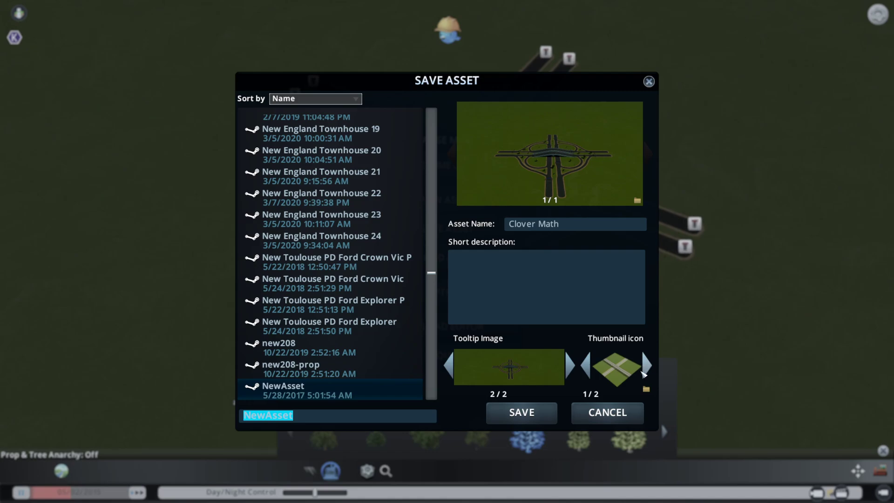
click(647, 364)
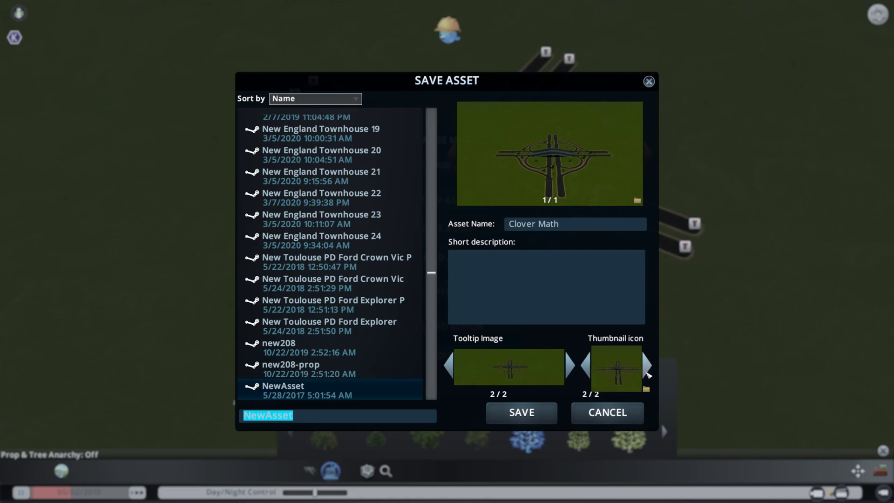
click(586, 367)
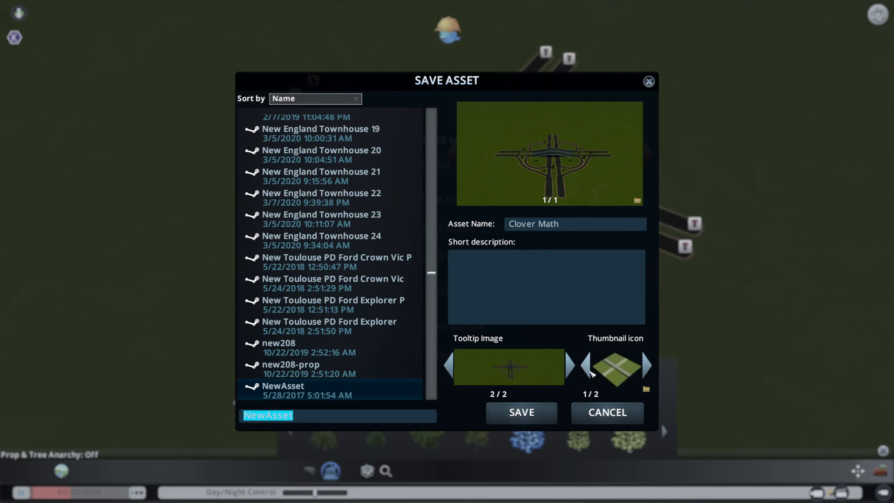
click(650, 366)
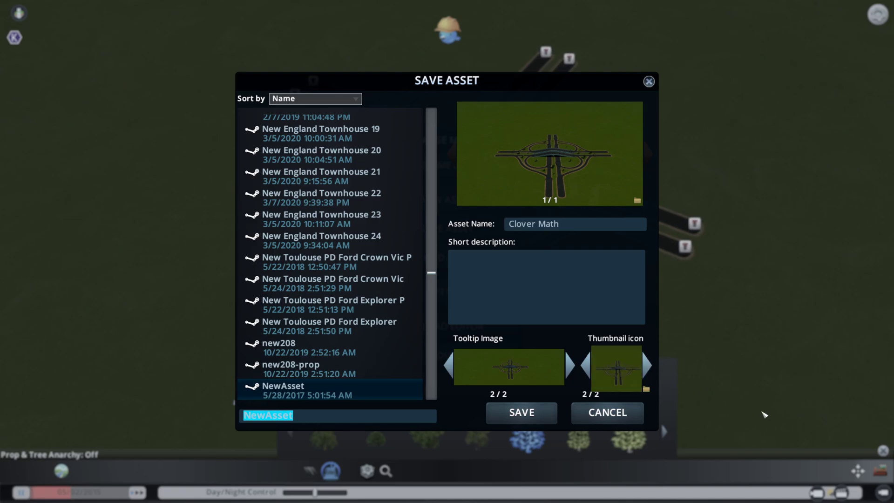
click(522, 413)
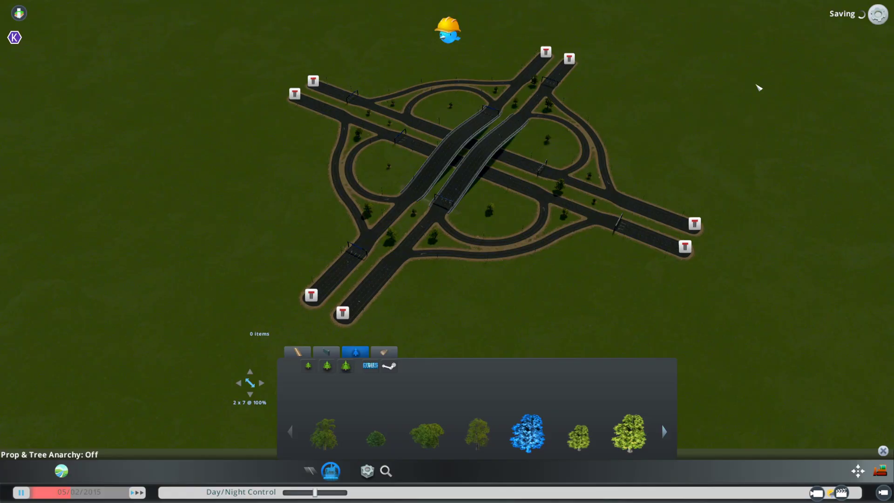